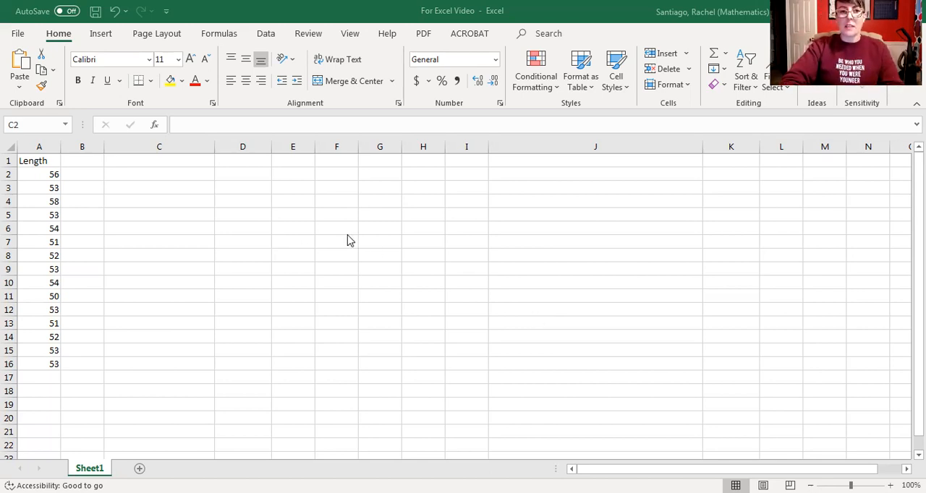
- Open the Descriptive Statistics tool from the data analysis tools
click(139, 206)
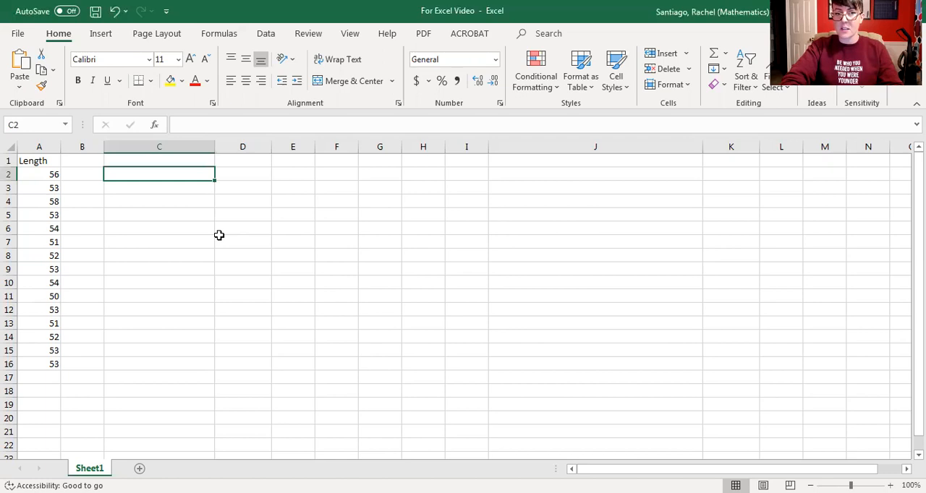
click(275, 34)
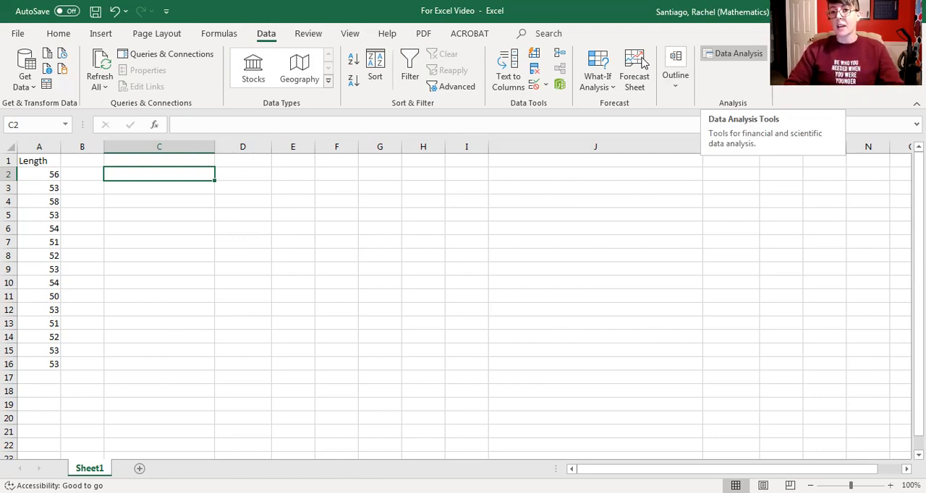
click(732, 53)
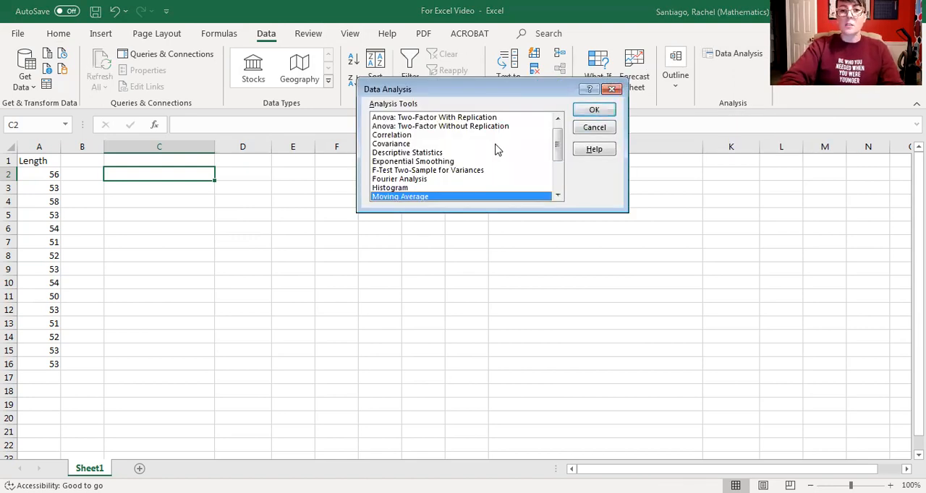
click(438, 155)
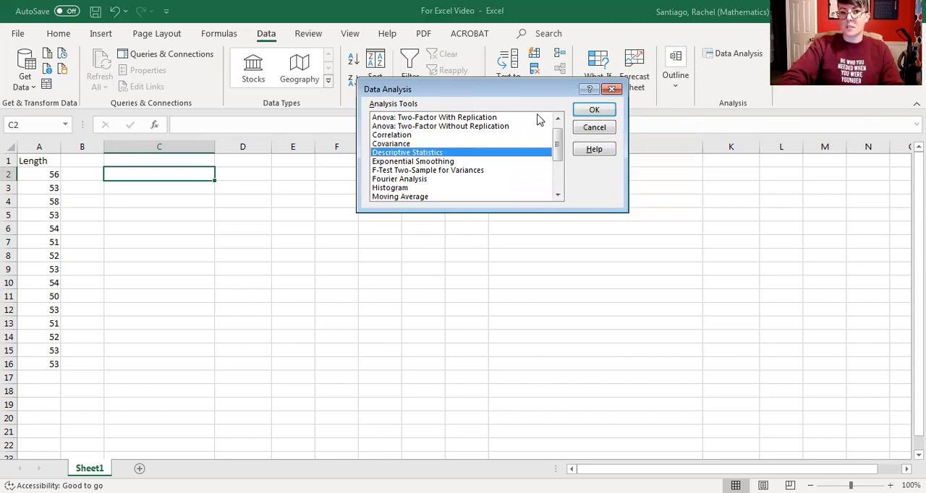
click(593, 111)
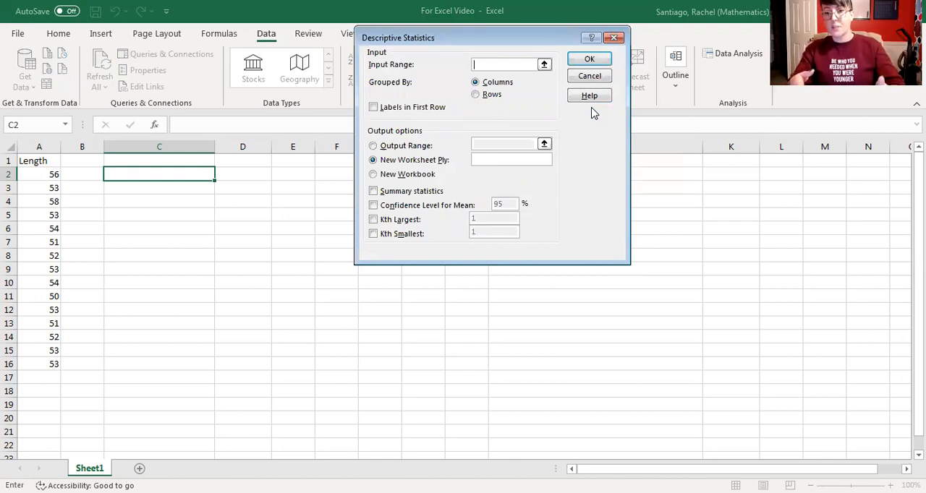
- Set the input range to the Length column, A1:A16, and mark the first row as labels
click(544, 66)
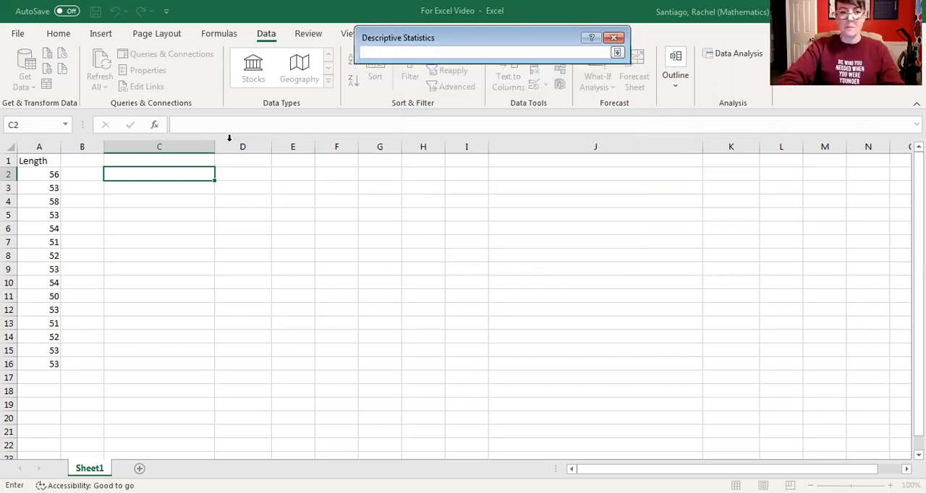
drag(39, 158, 44, 363)
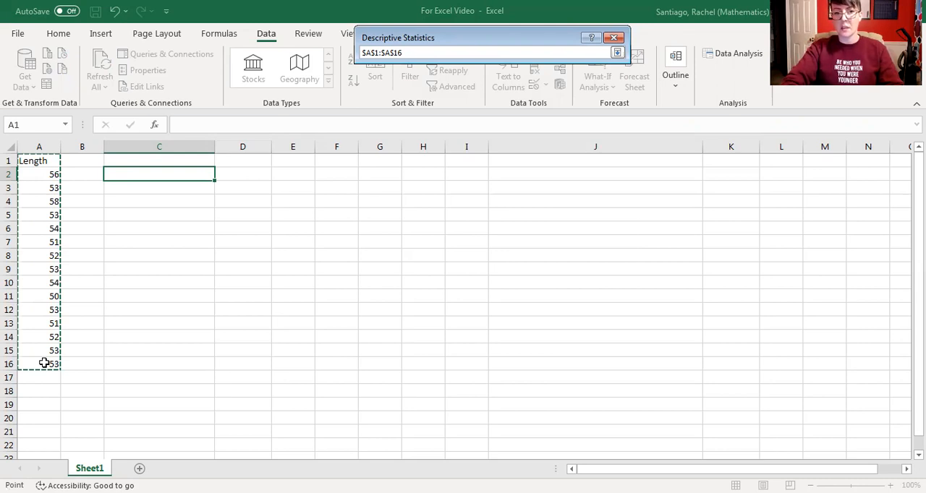
key(Return)
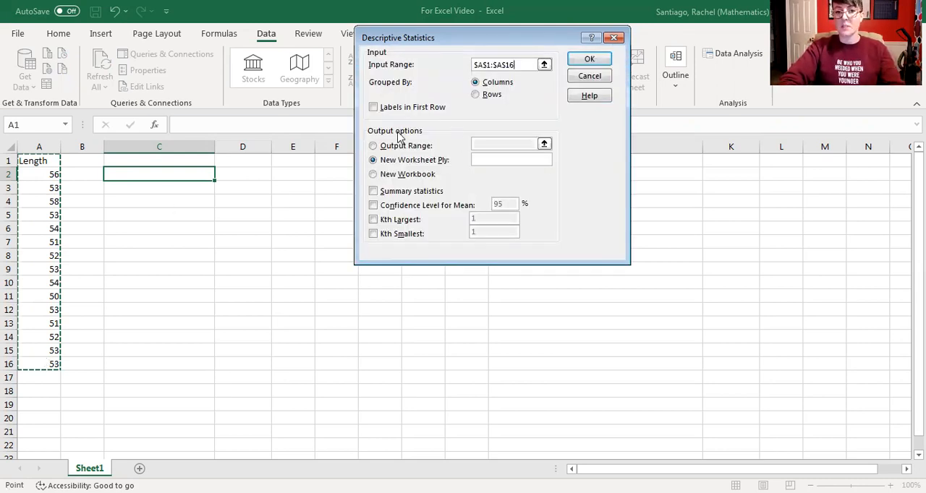
click(376, 109)
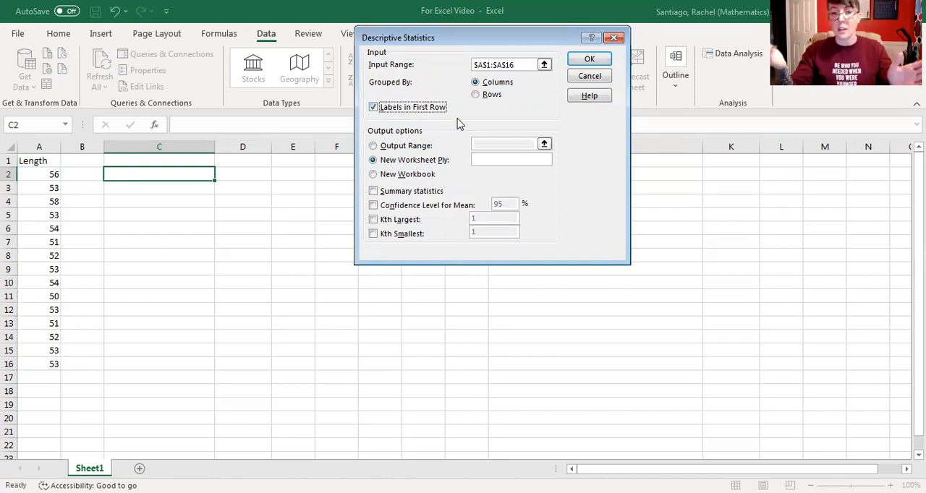
- Send the output to the current sheet with the output range C2:J18
click(374, 146)
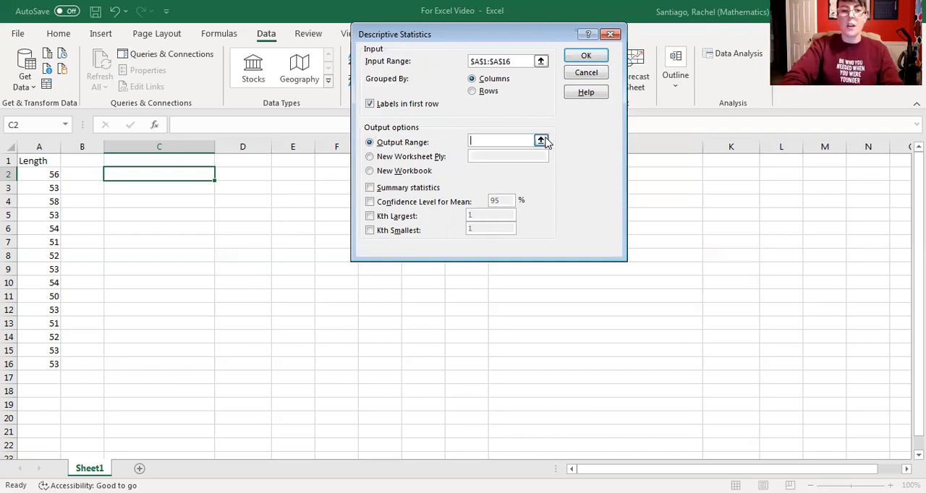
click(543, 141)
click(189, 175)
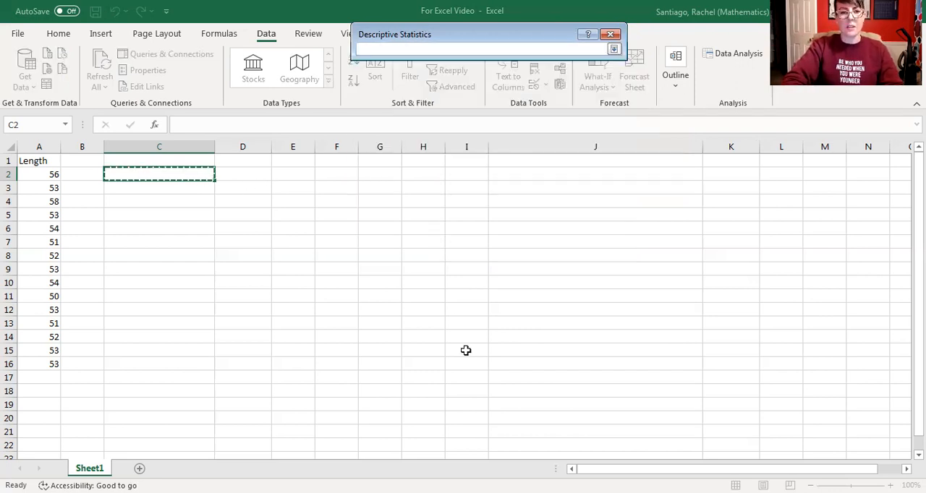
shift+click(520, 396)
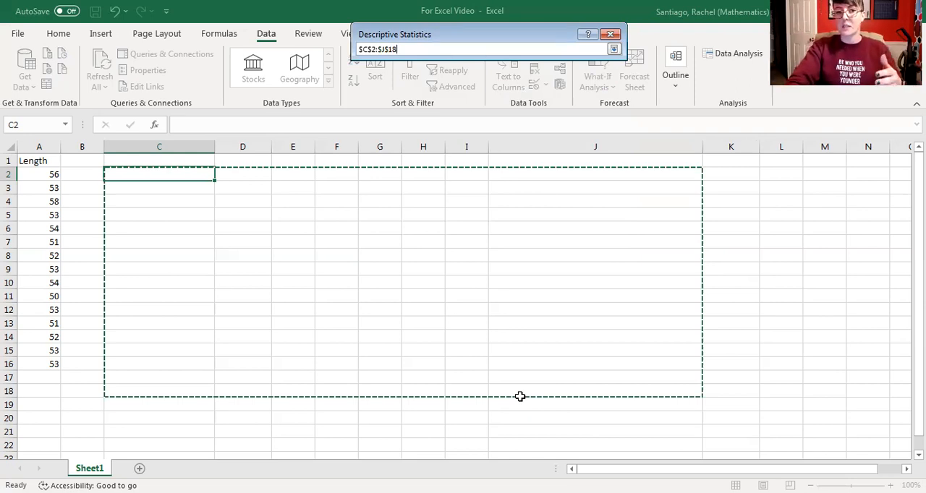
key(Return)
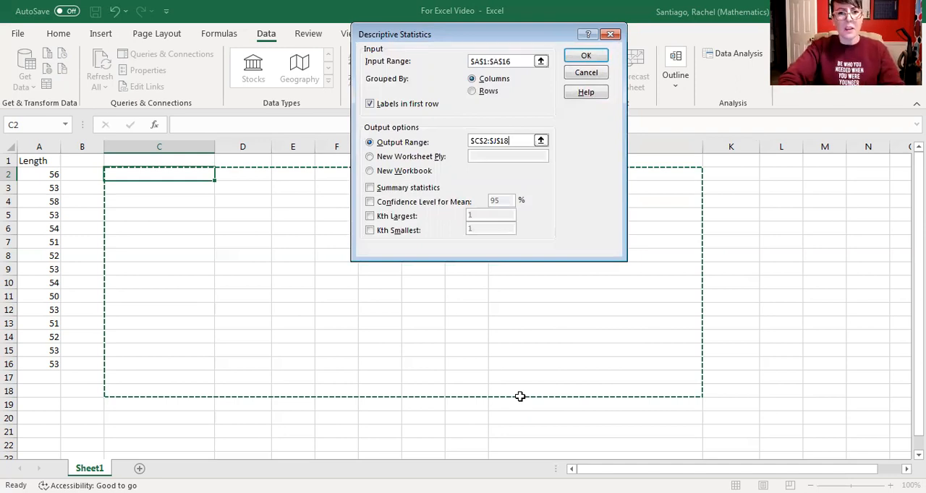
- Include summary statistics and a 95% confidence level for the mean, and generate the descriptive statistics table
click(370, 188)
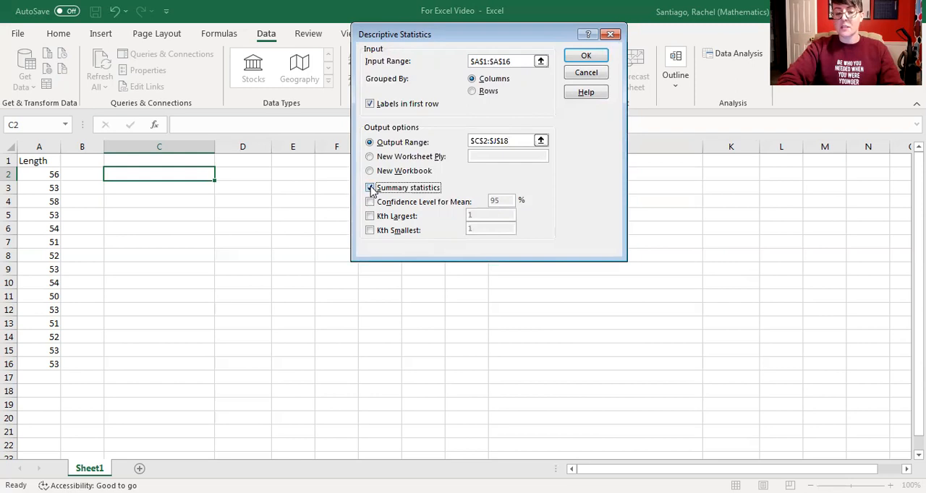
click(371, 203)
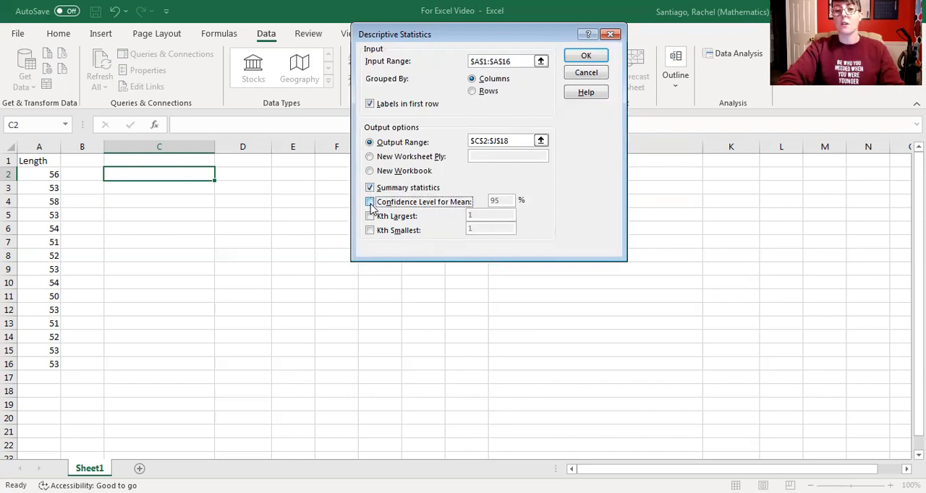
click(371, 203)
click(498, 197)
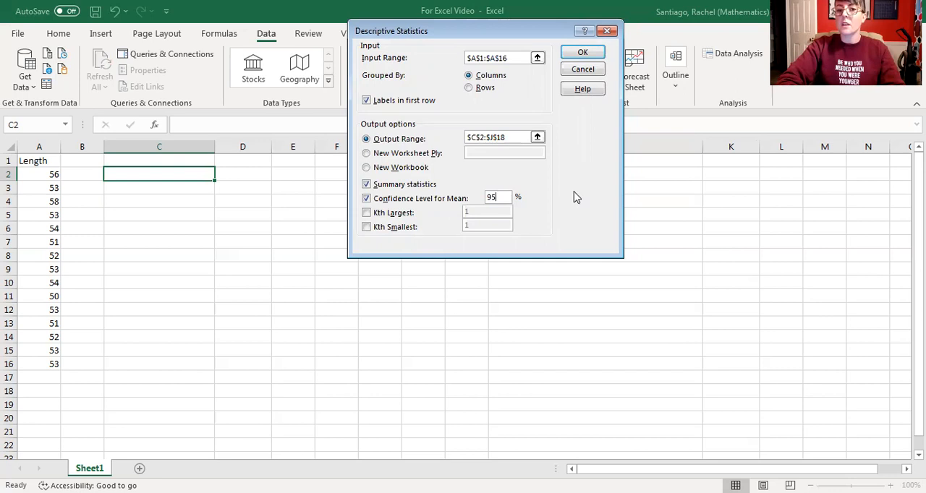
click(580, 55)
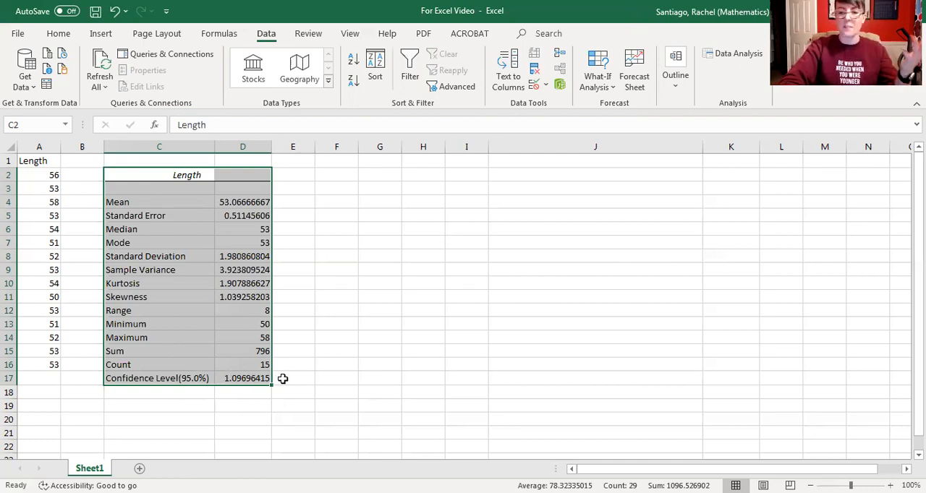
- Enter the label "Mean - Conf Level" in cell C19 below the statistics table
click(145, 404)
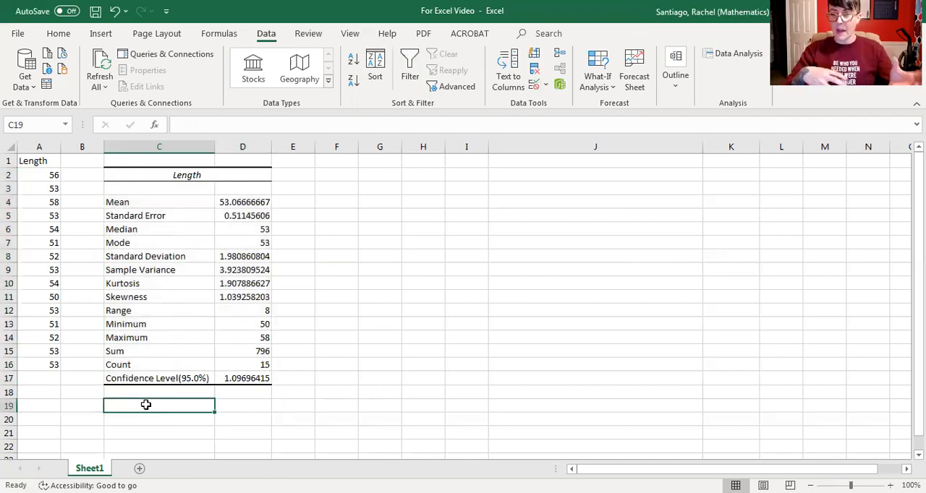
text(Mea)
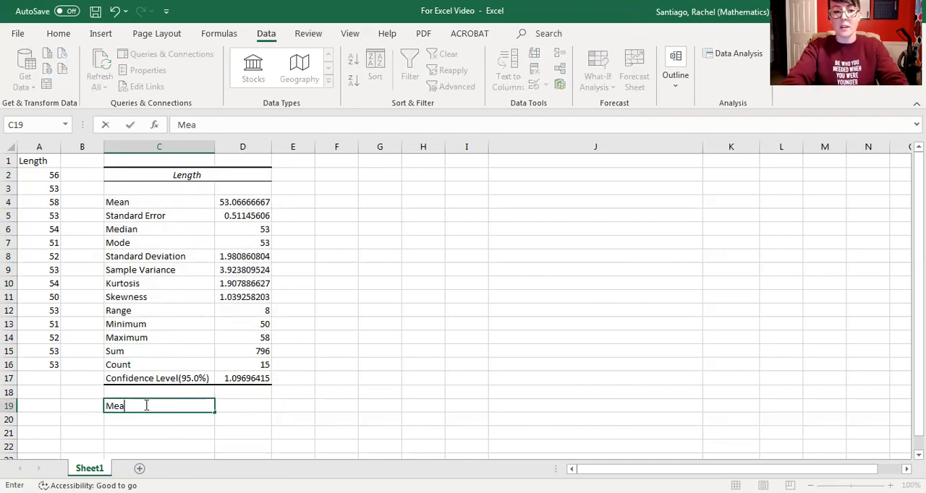
text(n - Confi)
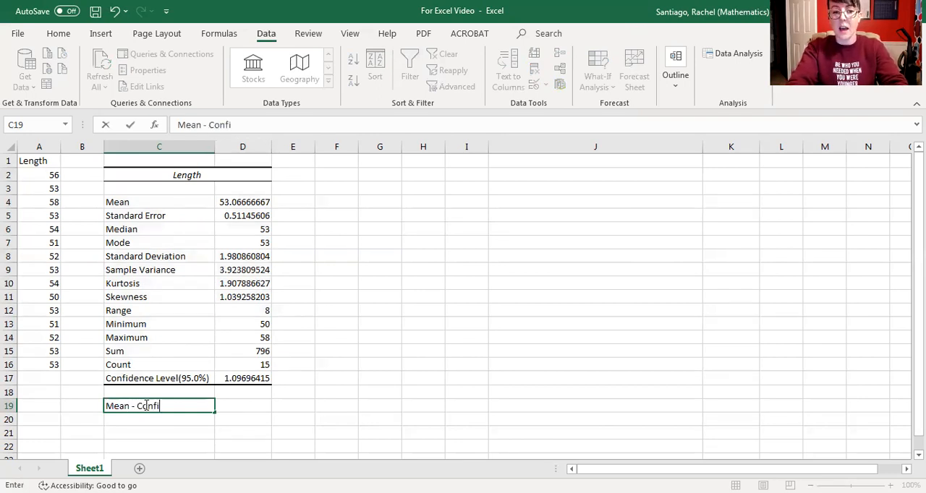
key(BackSpace)
text(Level)
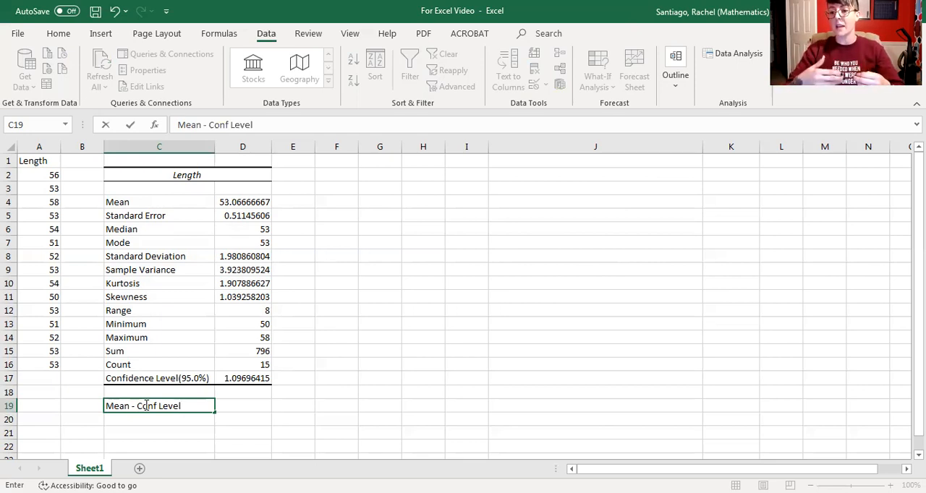
- Calculate the lower confidence limit in D19 with the formula =D4-D17
click(239, 405)
text(=)
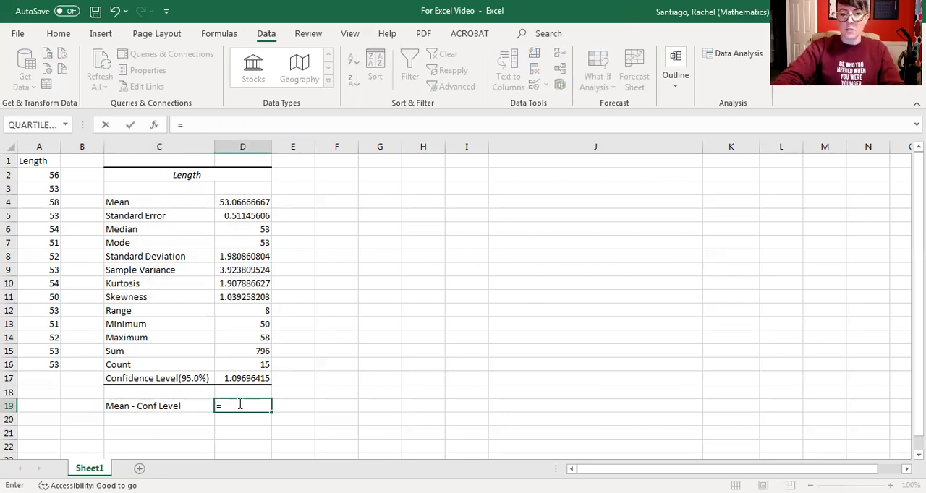
click(244, 202)
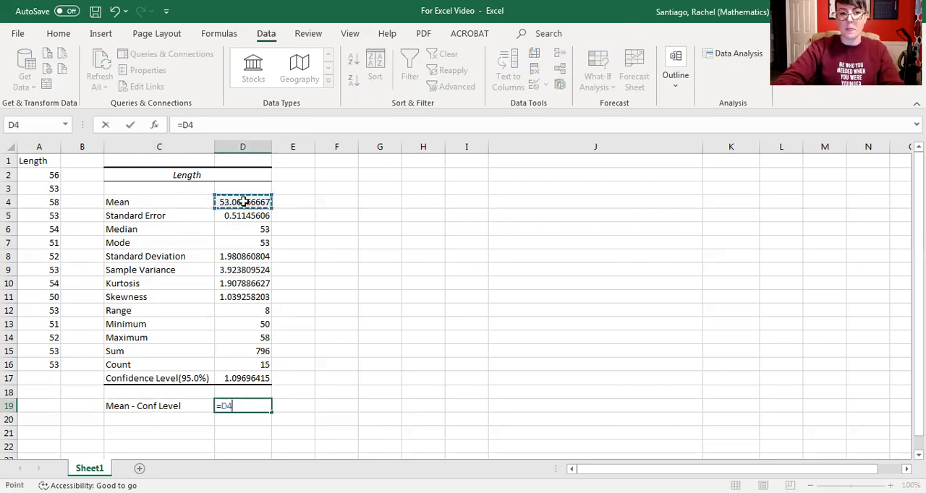
text(-)
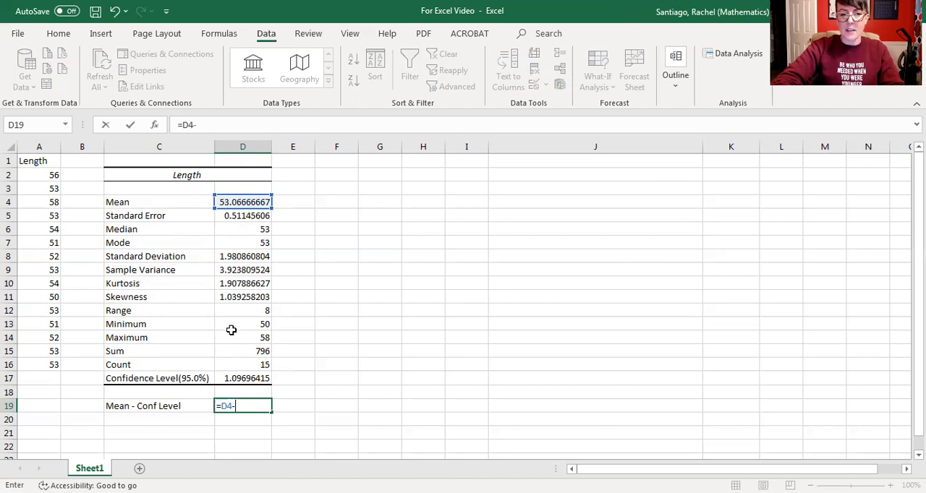
click(241, 381)
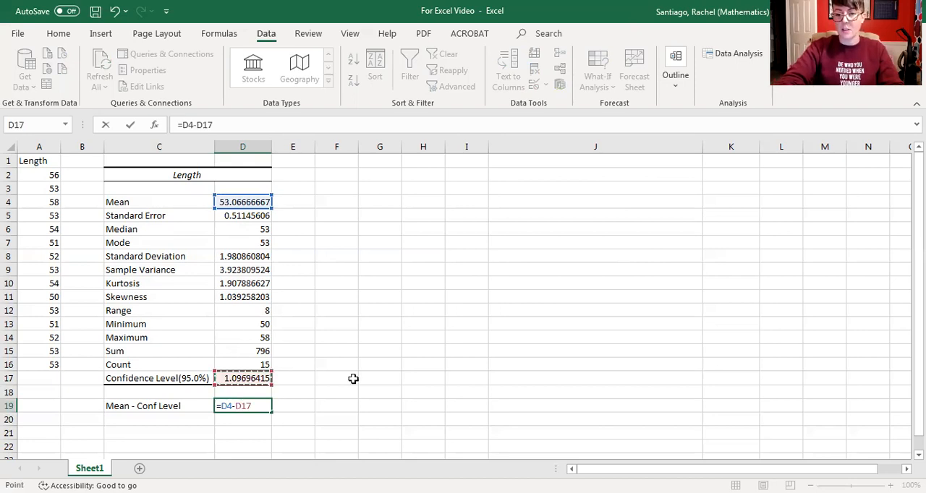
key(Return)
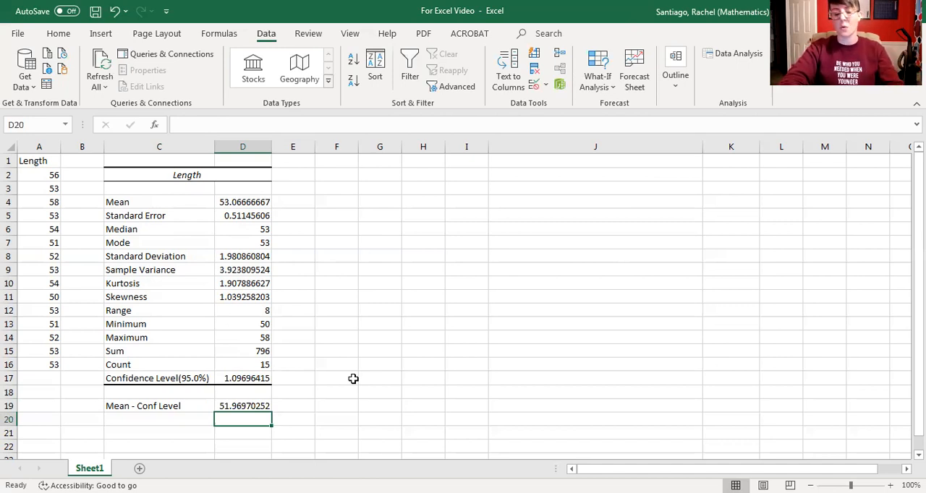
- Add the unit to the data column's header in A1 so it reads "Length (cm)"
click(53, 160)
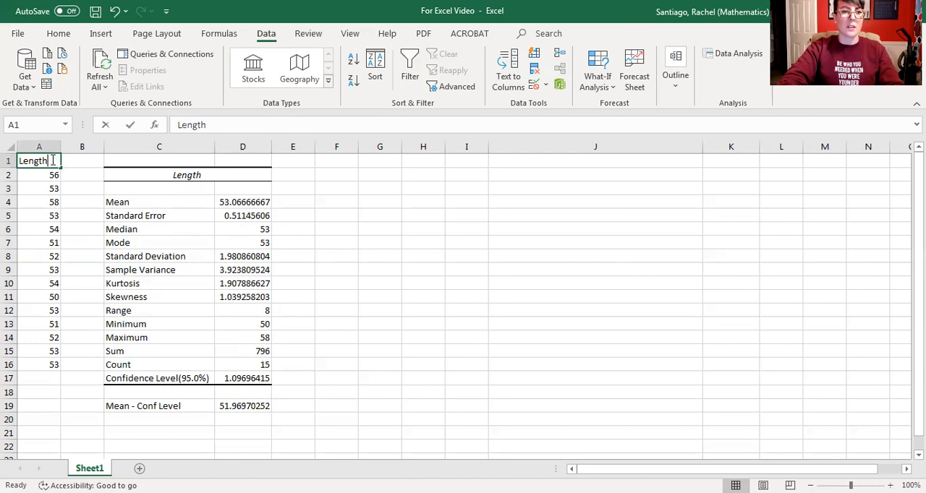
double_click(52, 160)
text((cm))
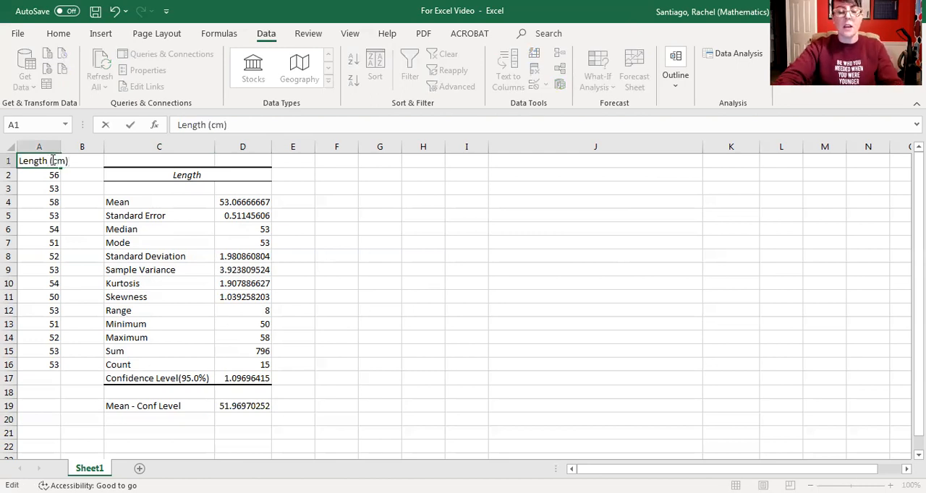
- Enter the label "Mean + Conf Level" in cell C20
click(166, 422)
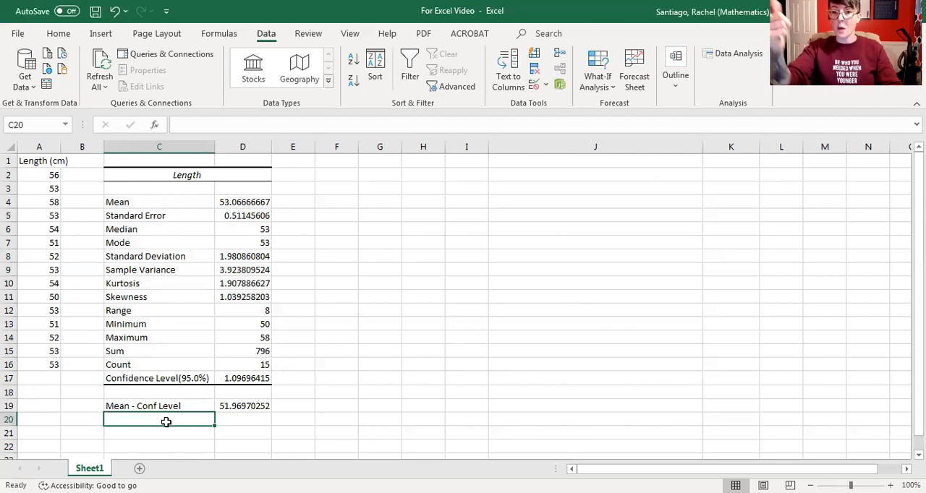
text(Mean )
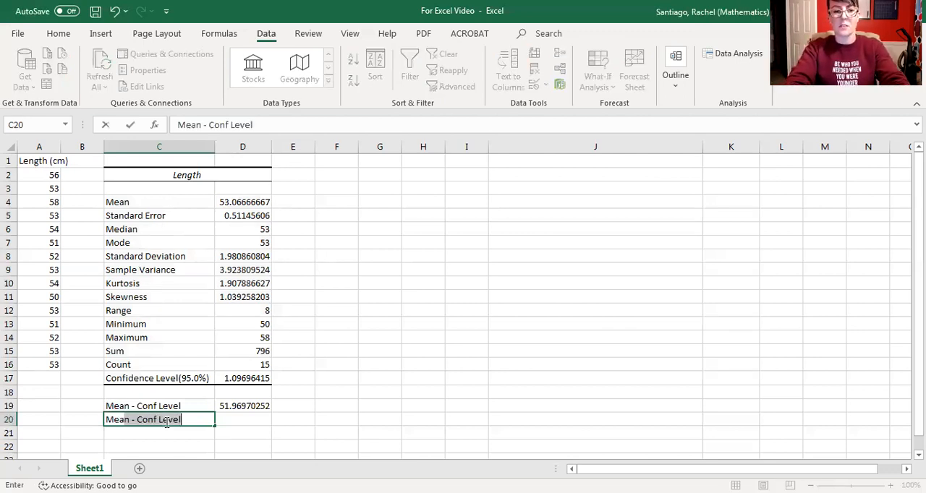
text(+)
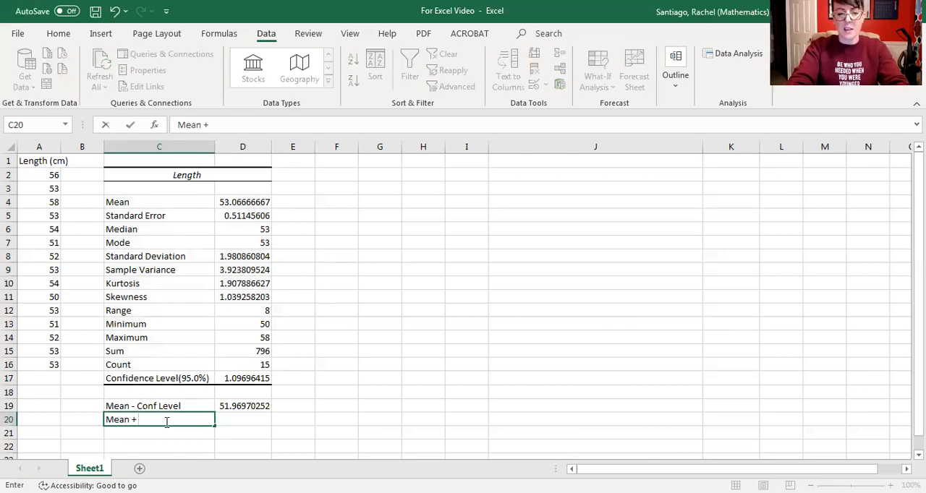
text( Conf Level)
key(Tab)
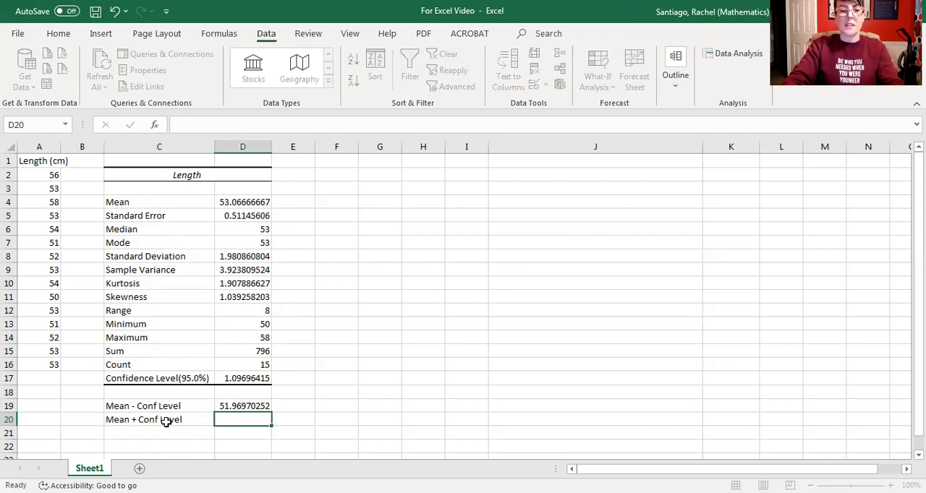
- Calculate the upper confidence limit in D20 with the formula =D4+D17
text(=)
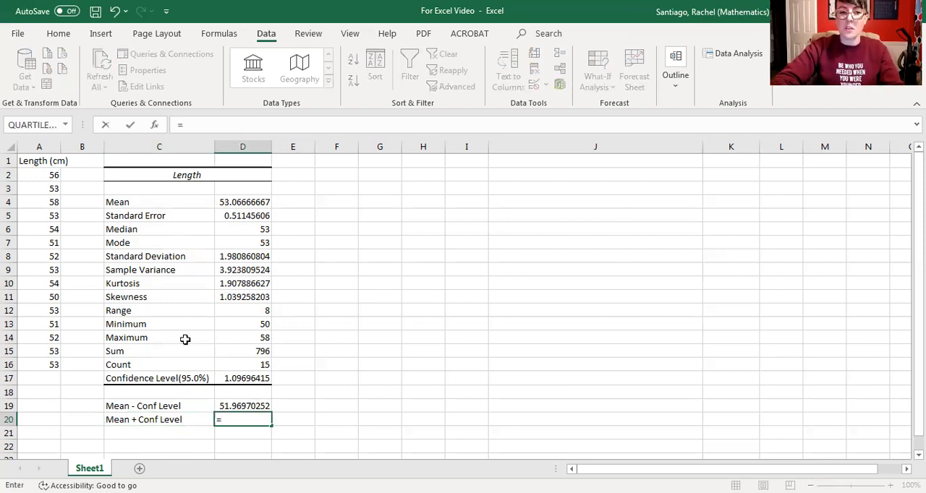
click(249, 201)
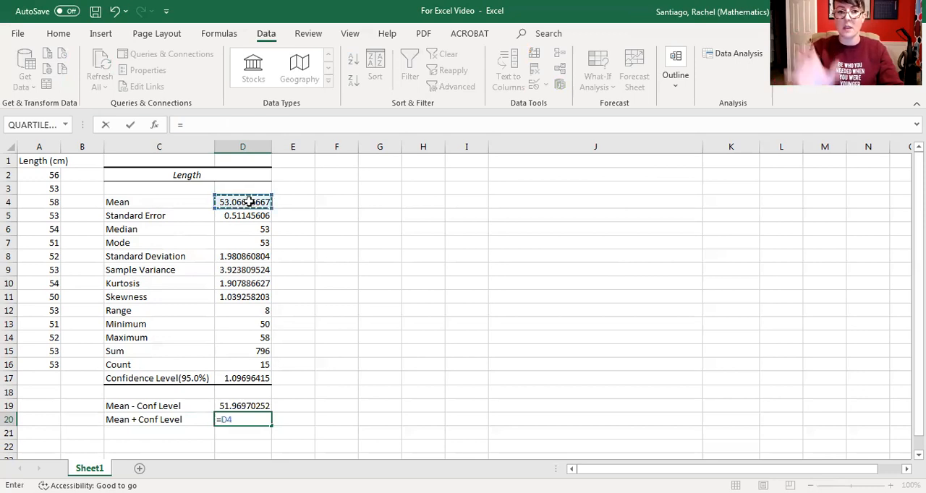
text(+)
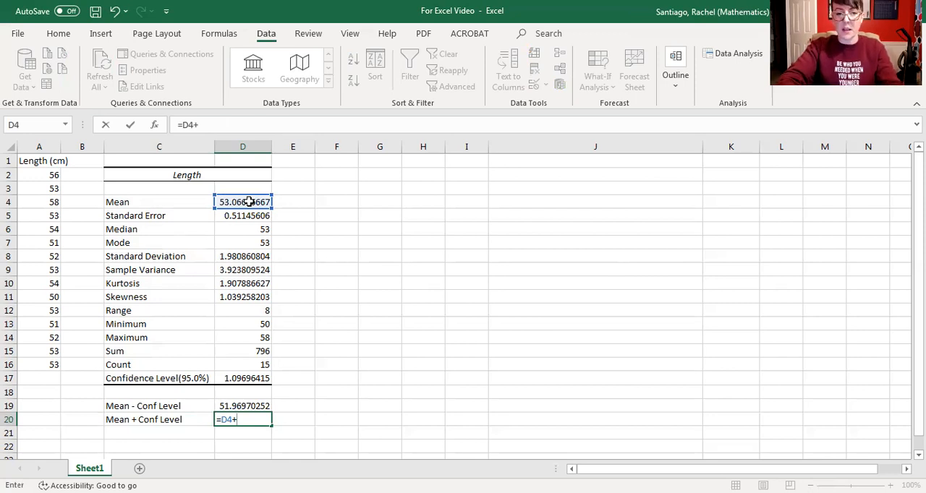
click(246, 375)
key(Return)
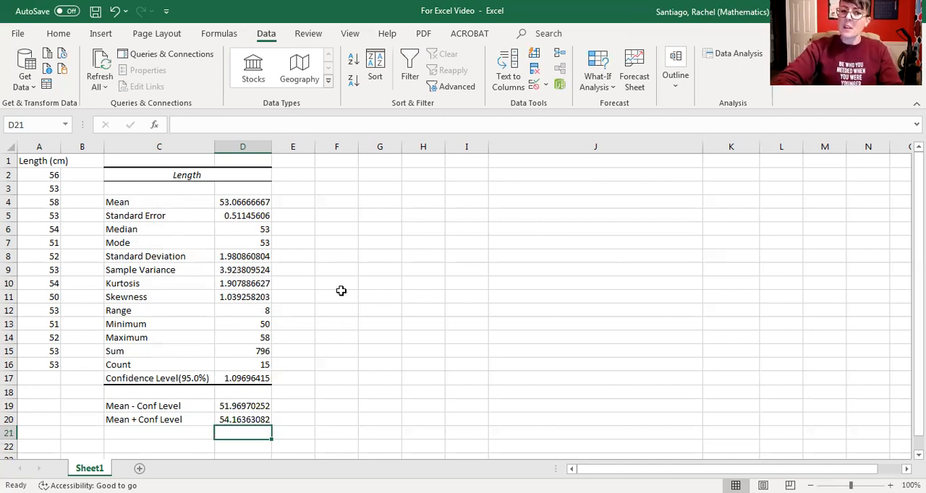
- Write the confidence interval statement "51.97< mu <54.16" in cell F3
click(347, 188)
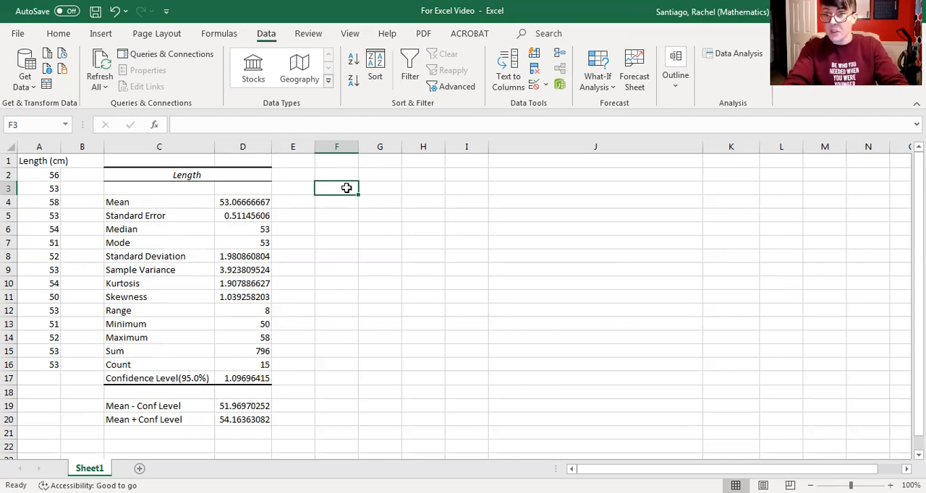
text(5)
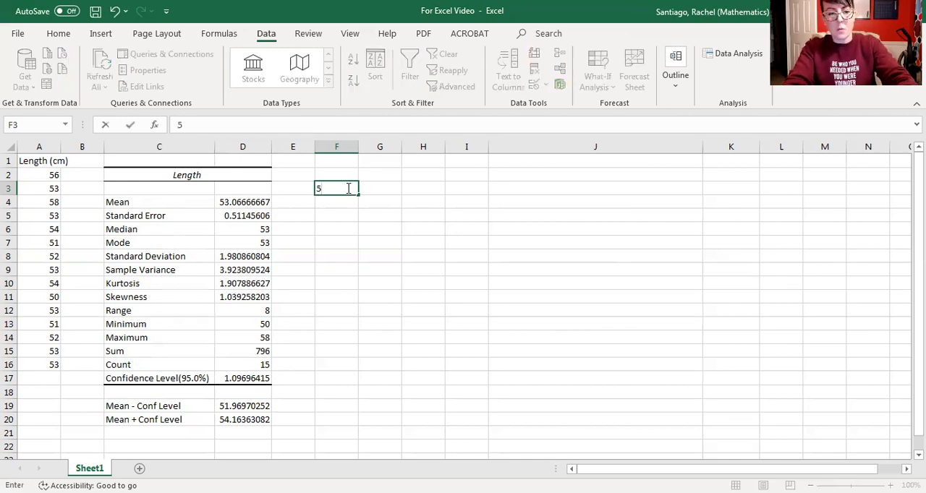
text(1.97< me)
key(BackSpace)
key(BackSpace)
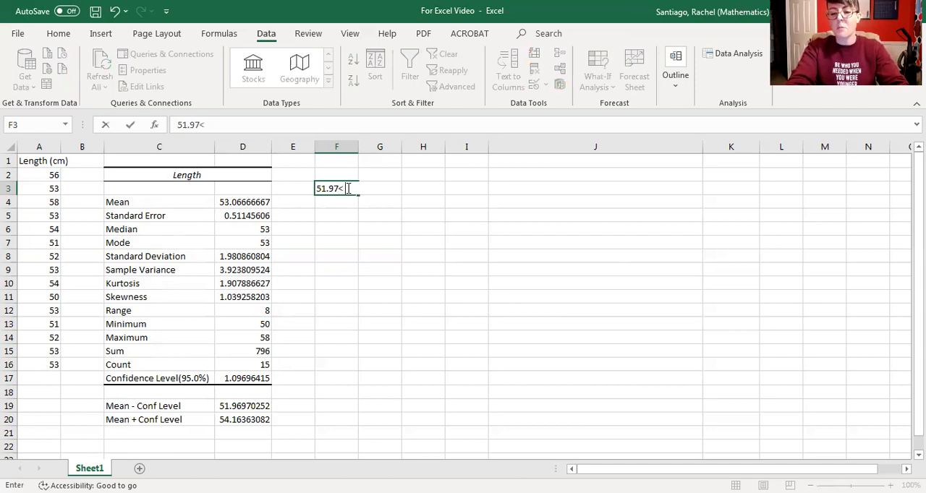
text(mu <)
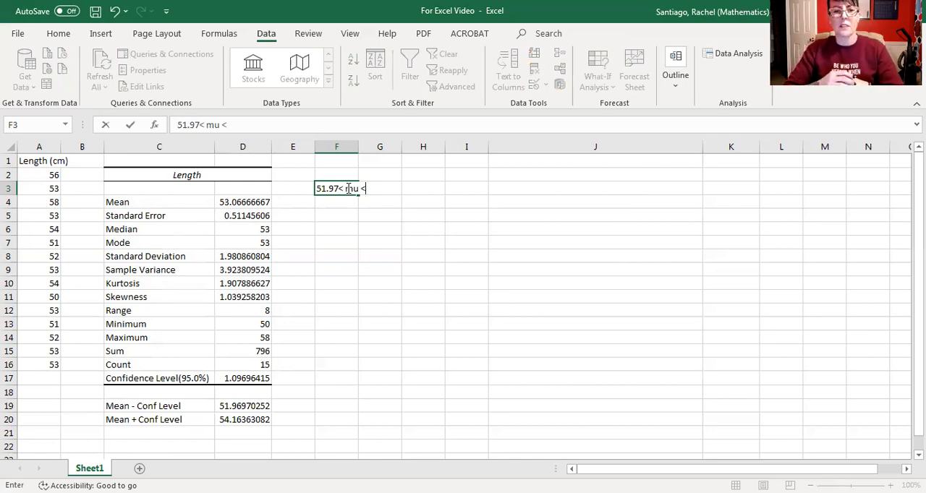
text(54.16)
key(Left)
key(Left)
key(Left)
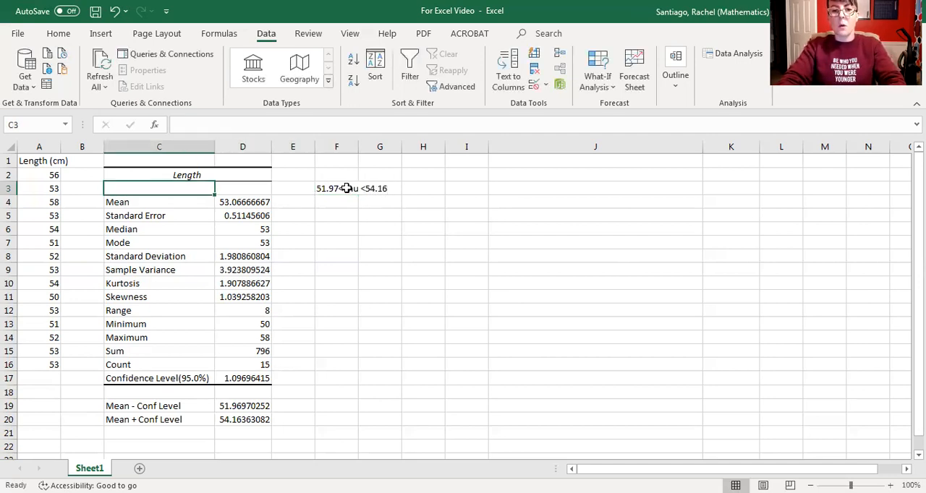
- Insert a space before 54.16 in cell F3 so the statement reads "51.97< mu < 54.16"
click(347, 188)
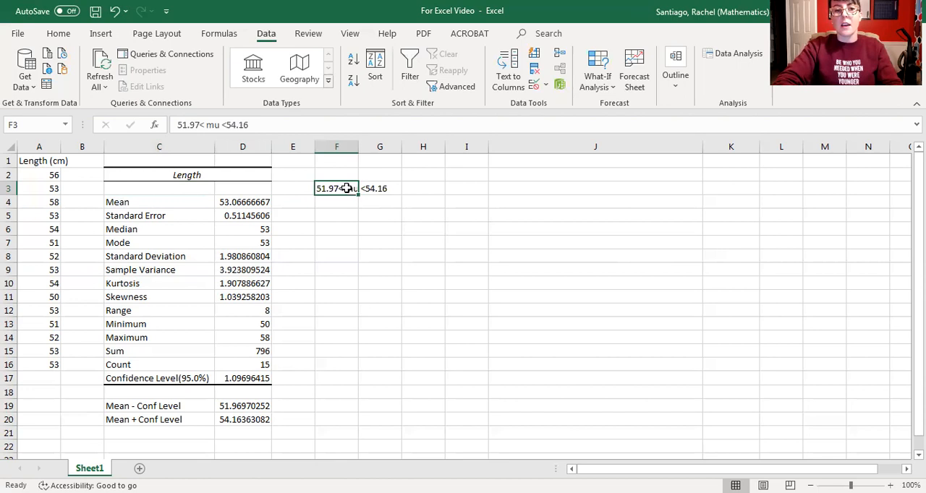
click(228, 125)
click(412, 317)
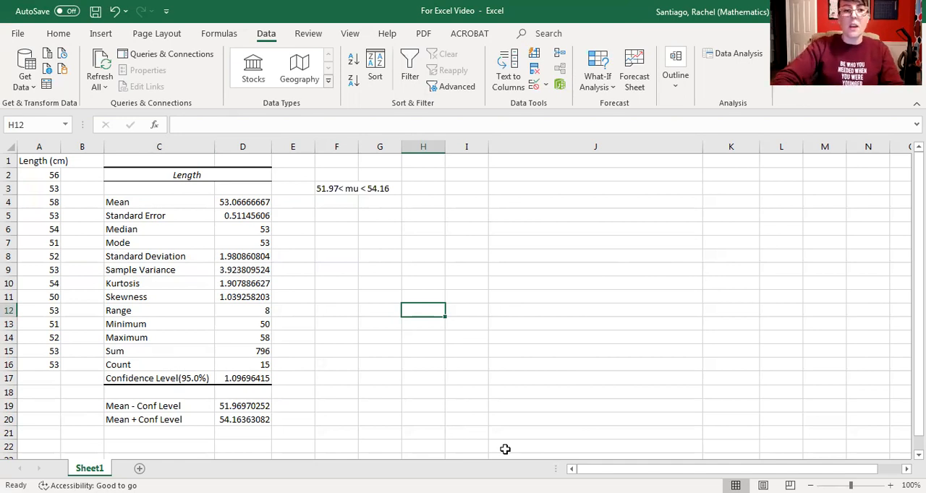
- Highlight the mean value in D4 and the confidence level value in D17 with yellow fill
click(232, 201)
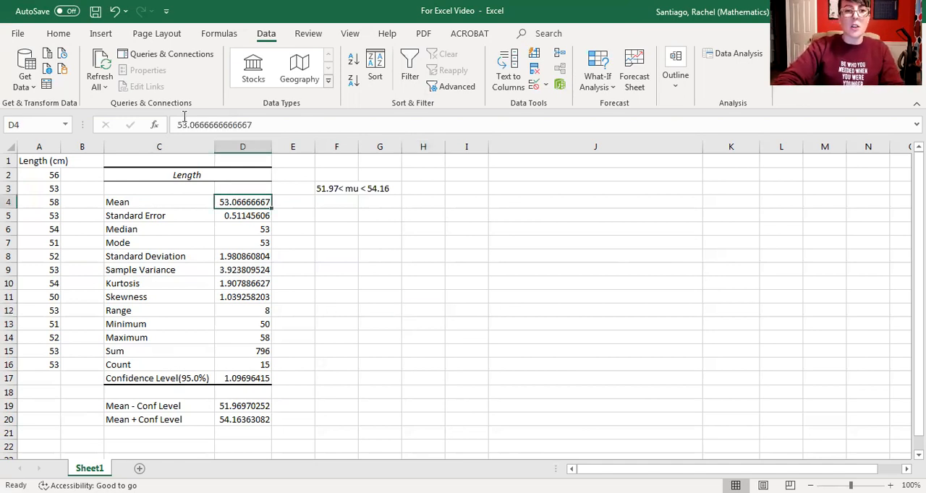
click(58, 34)
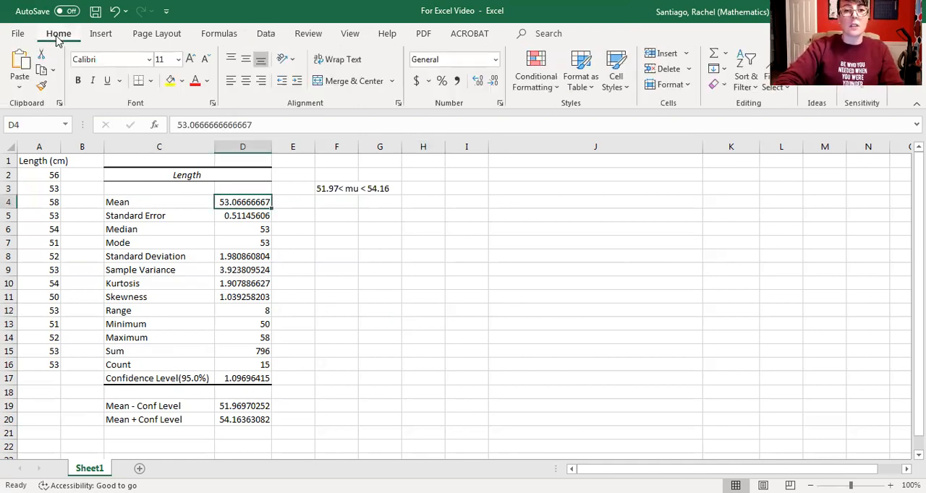
click(171, 81)
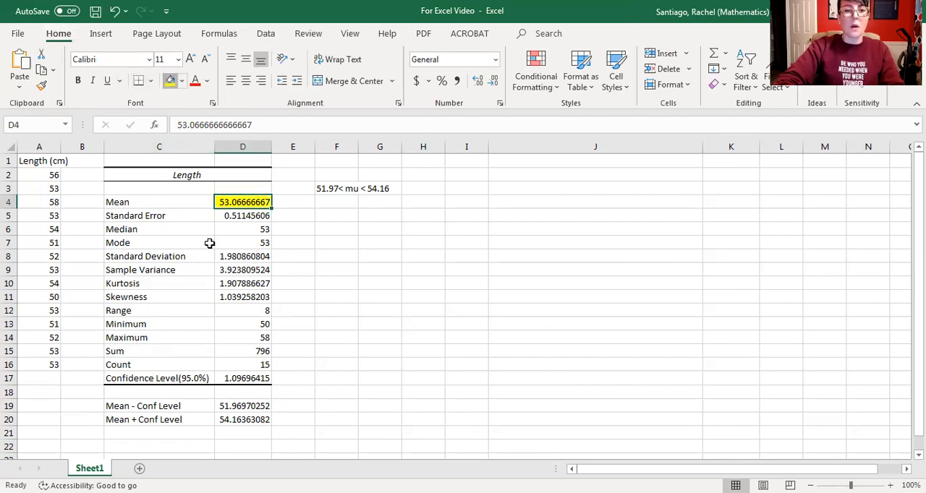
click(249, 376)
click(171, 81)
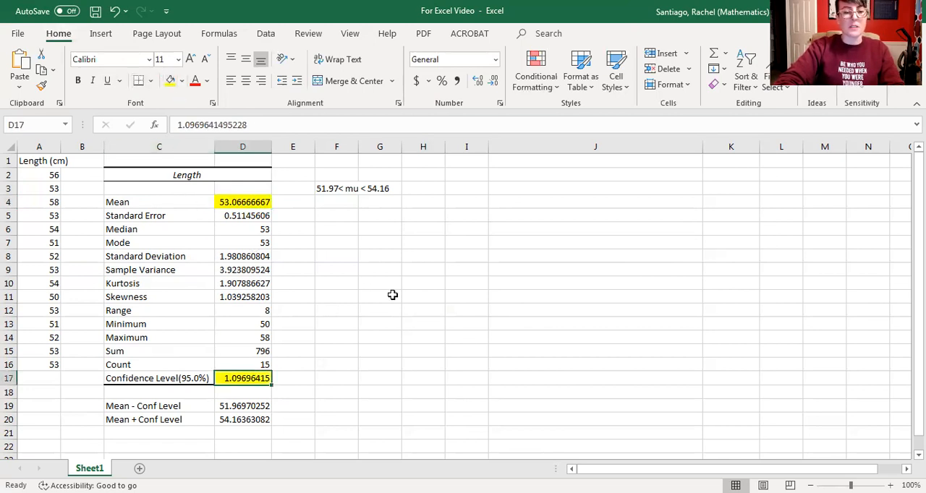
click(392, 296)
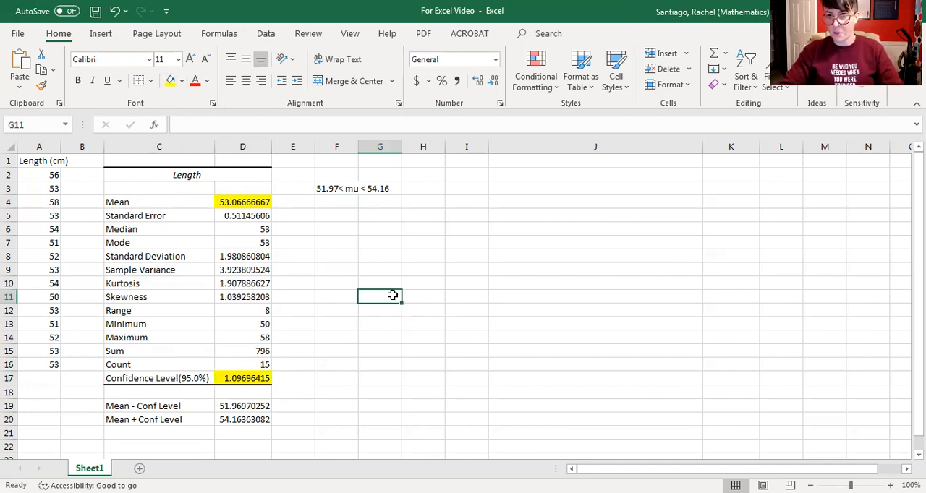